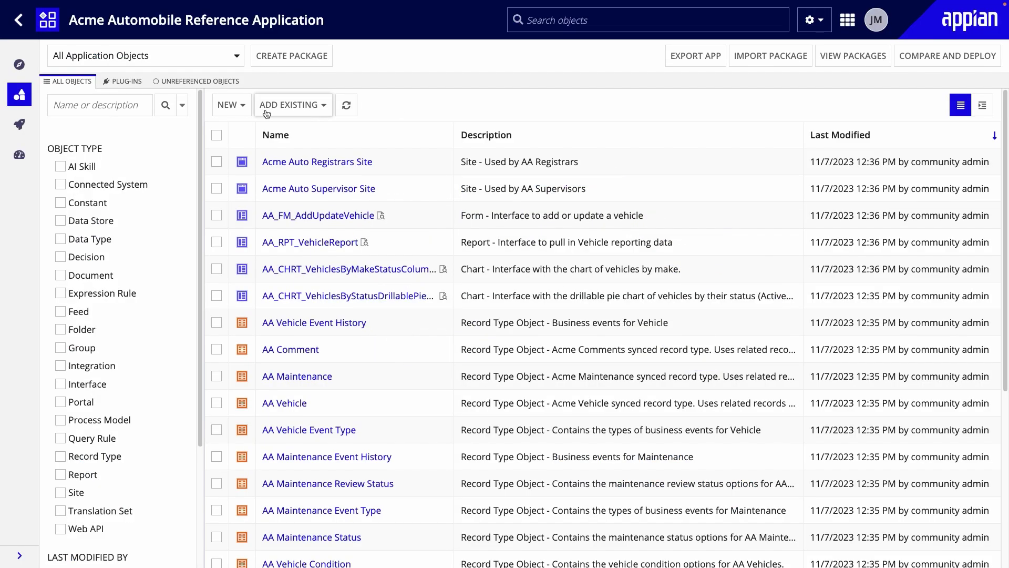
- Create a new record type named AA Manufacturer
left_click(230, 105)
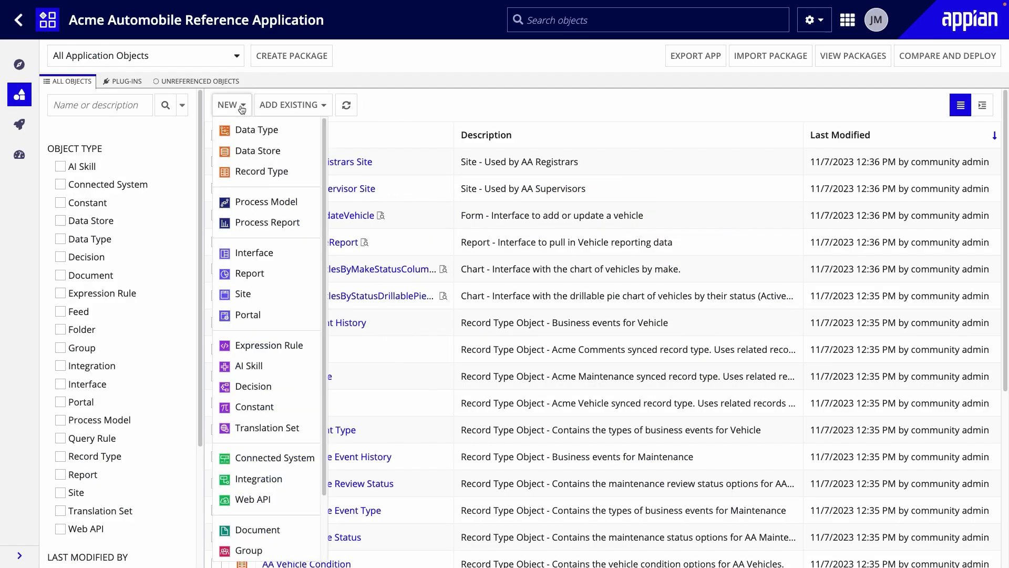
left_click(261, 171)
type("AA")
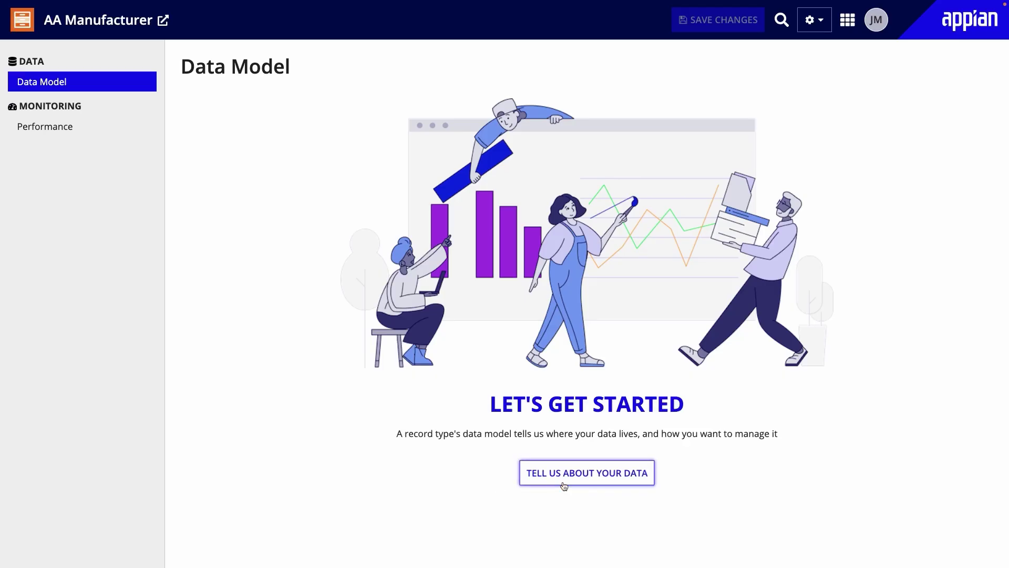
left_click(564, 486)
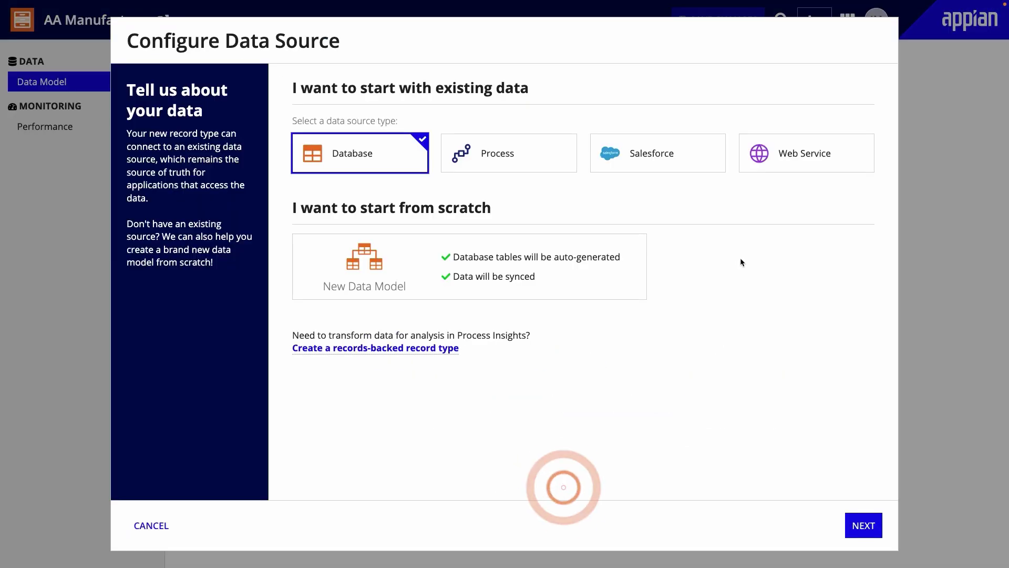
- Choose Web Service as the data source with sync enabled, and begin a new record data source
left_click(777, 166)
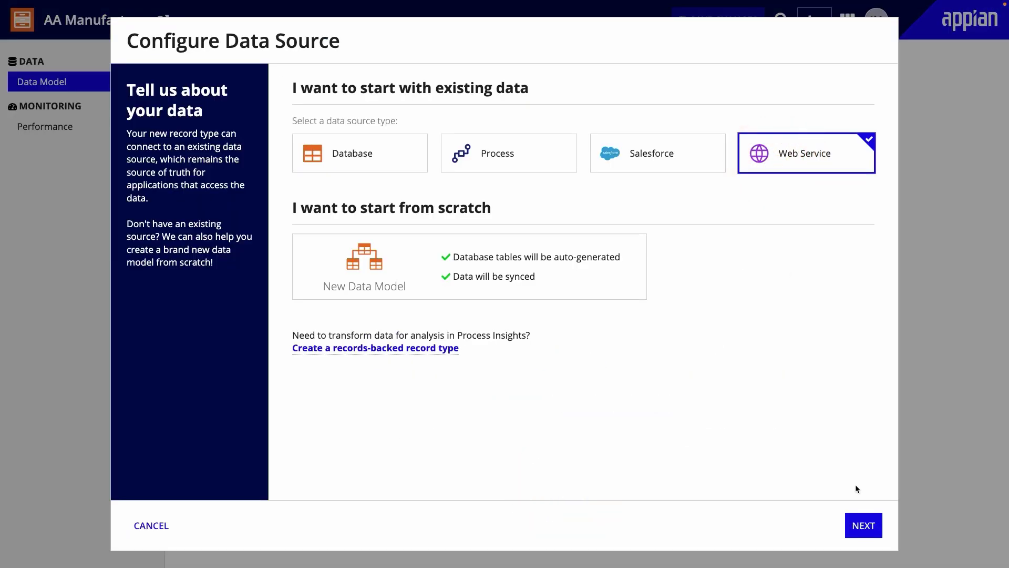
left_click(857, 520)
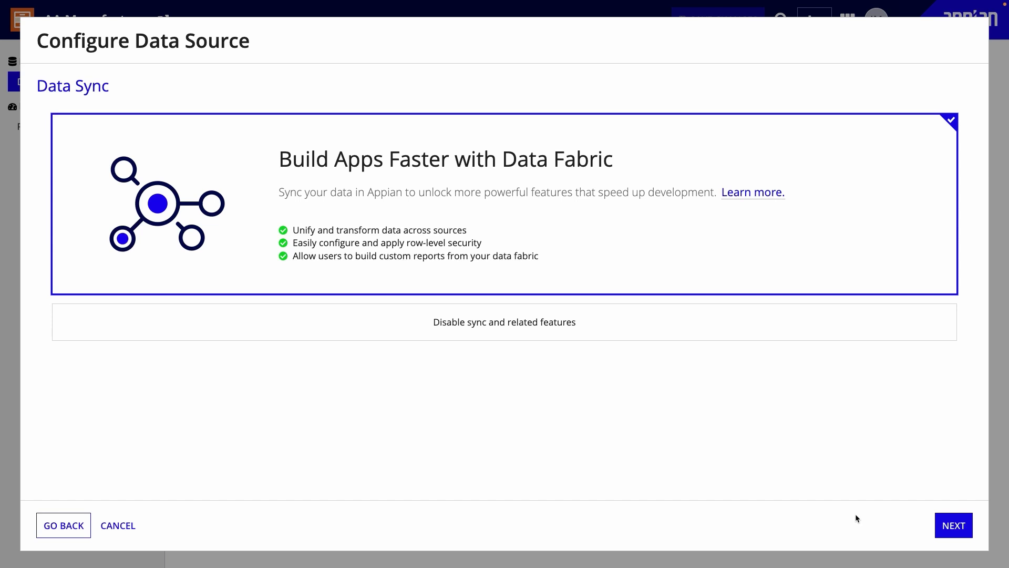
left_click(939, 525)
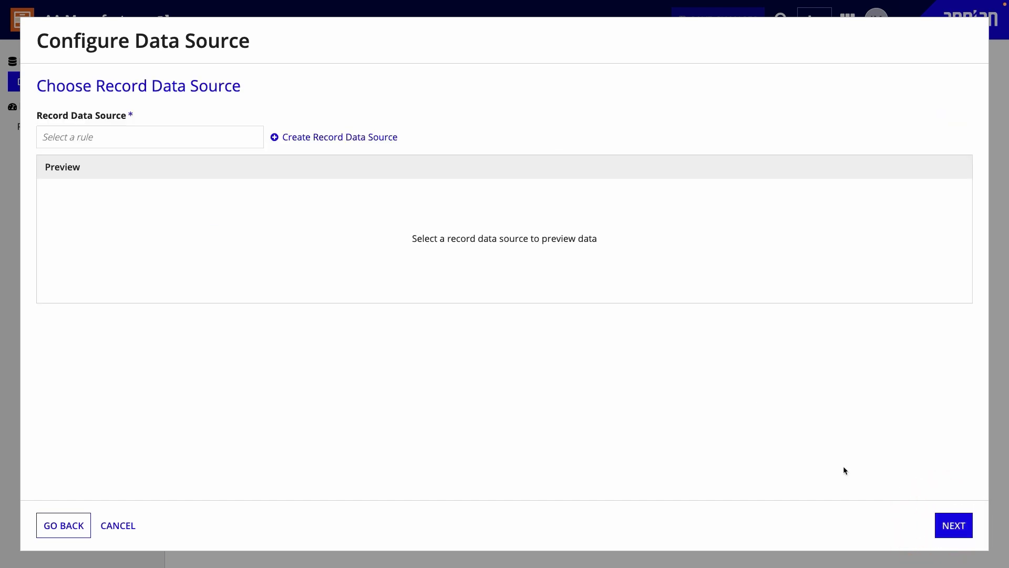
left_click(388, 142)
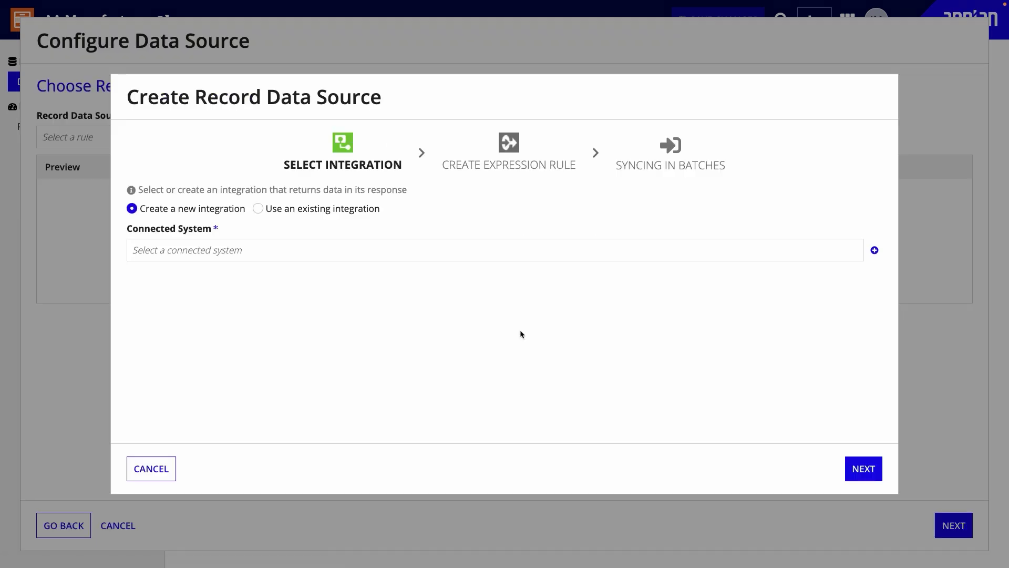
- Create the AA NHTSA API HTTP connected system with its name, description and base URL
left_click(875, 251)
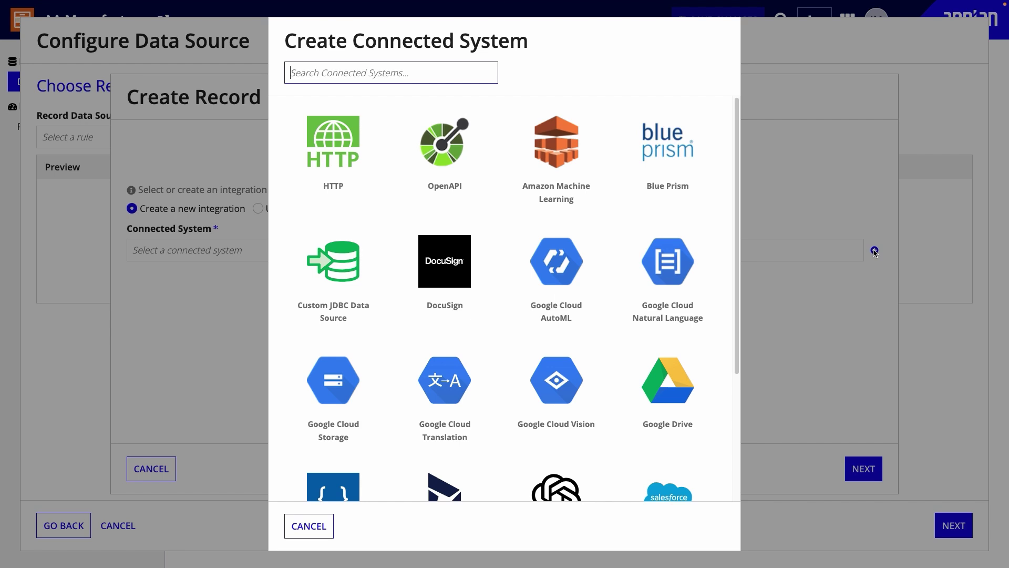
left_click(331, 160)
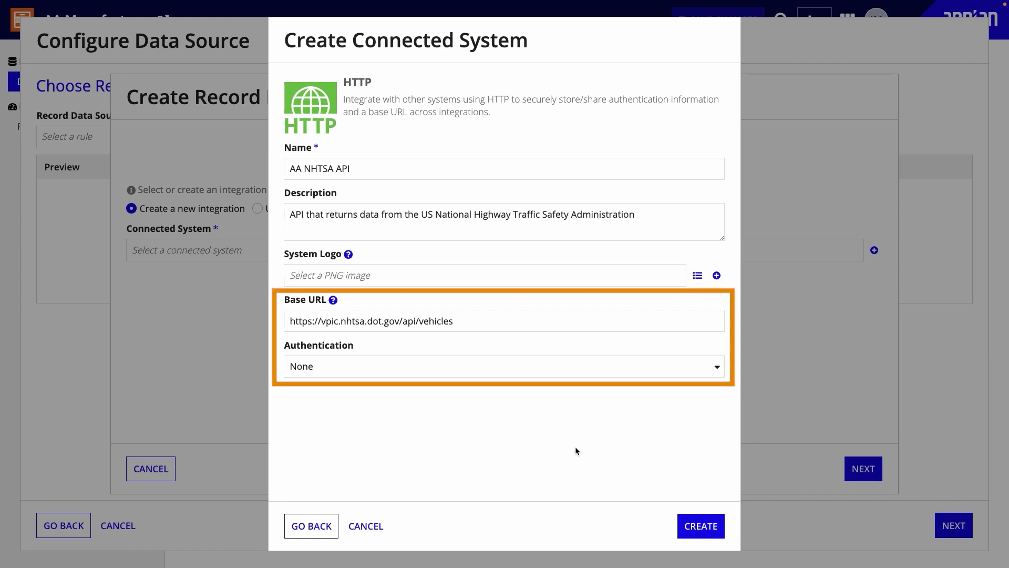
left_click(699, 526)
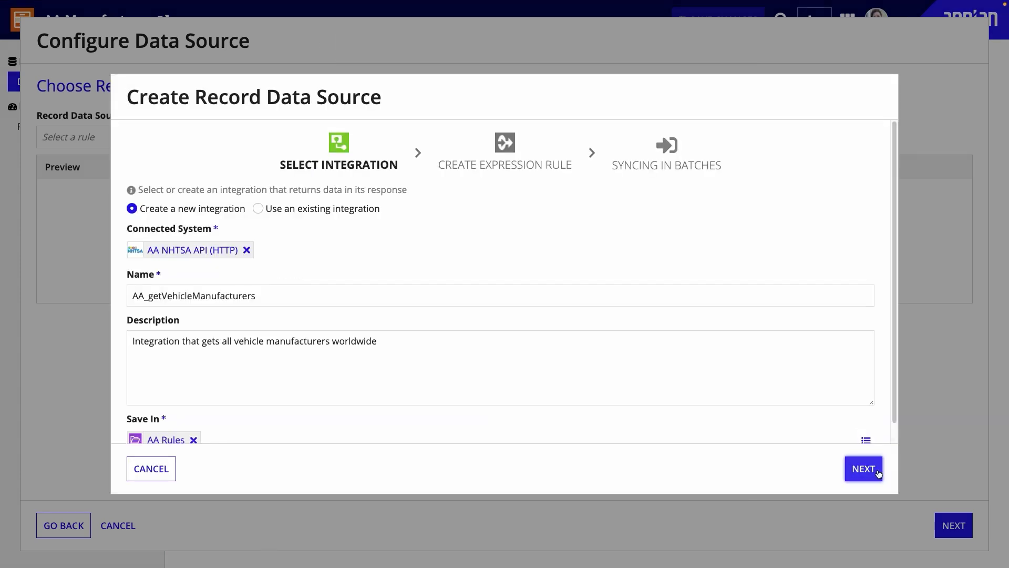
- Create AA_getVehicleManufacturers and its data source rule with Batch by Sequential Values
left_click(864, 469)
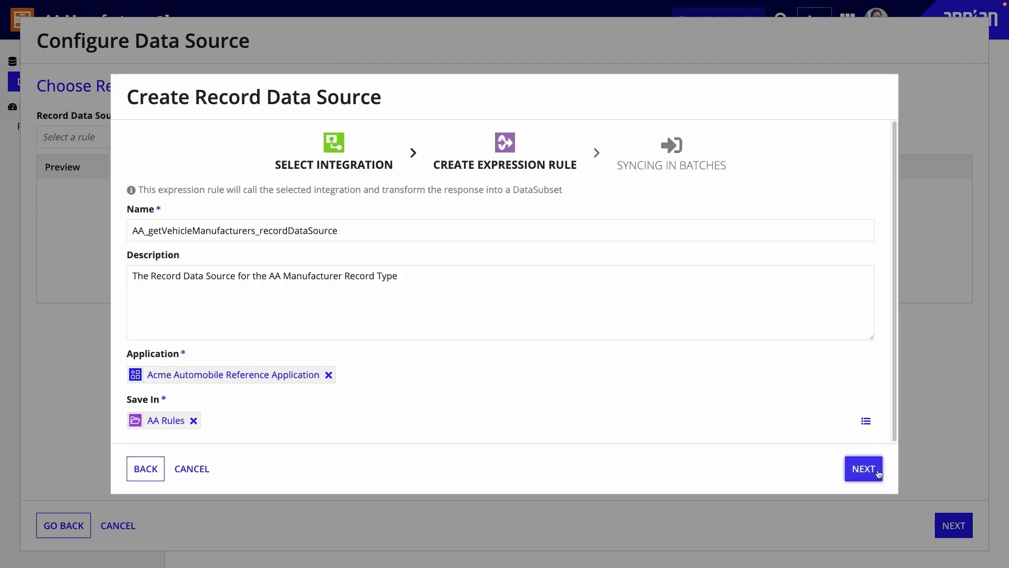
left_click(879, 473)
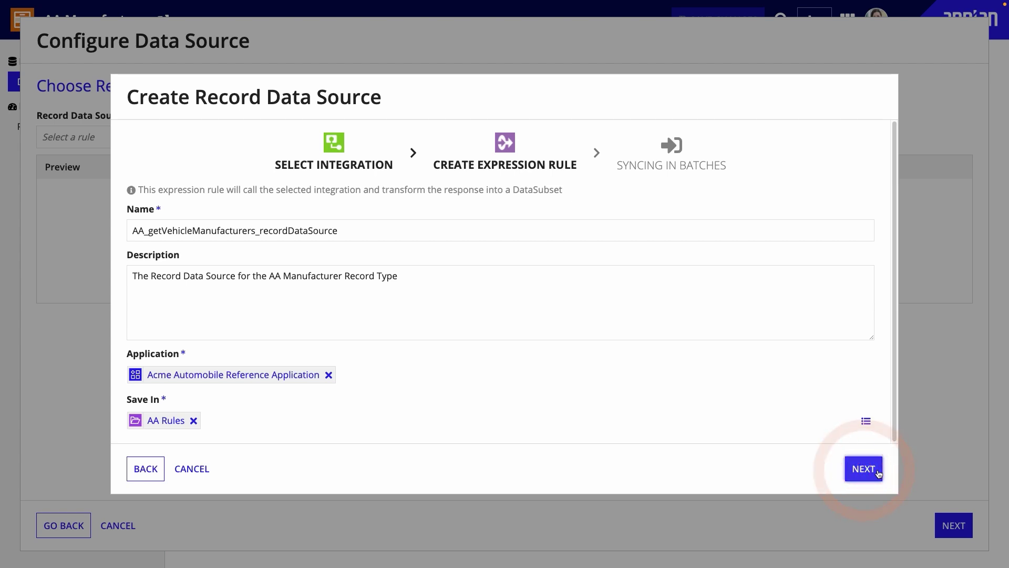
left_click(879, 472)
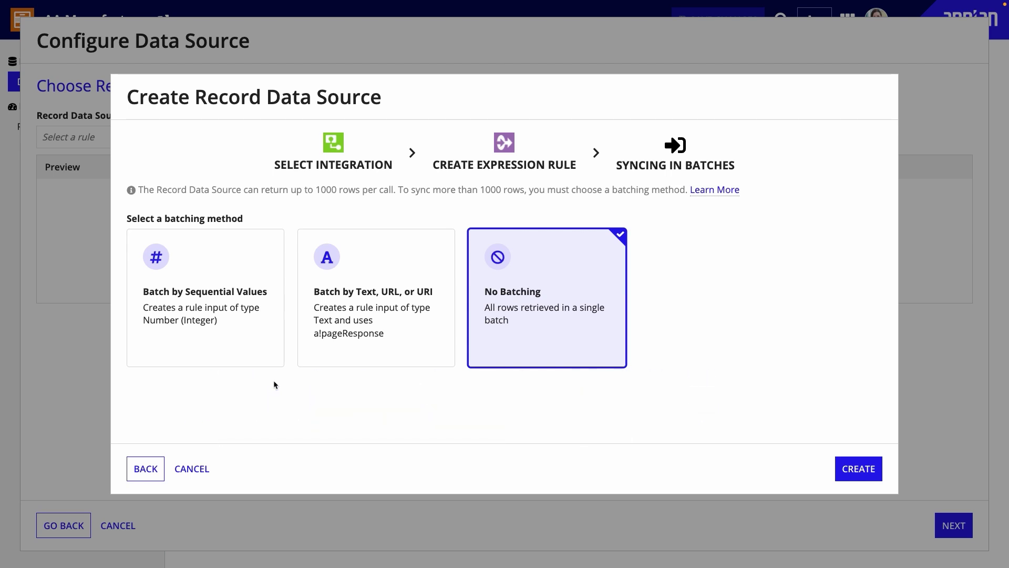
left_click(252, 333)
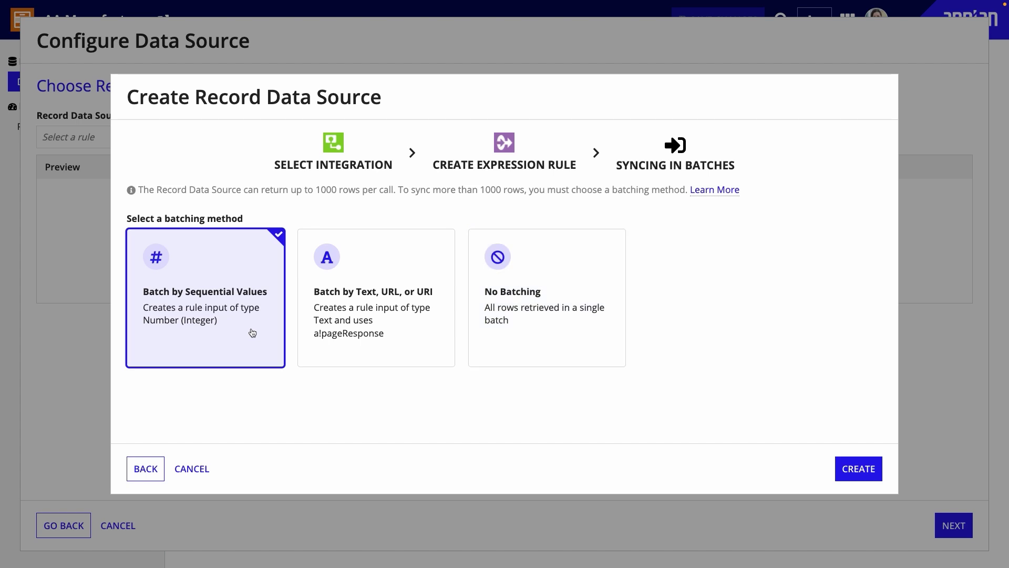
left_click(853, 475)
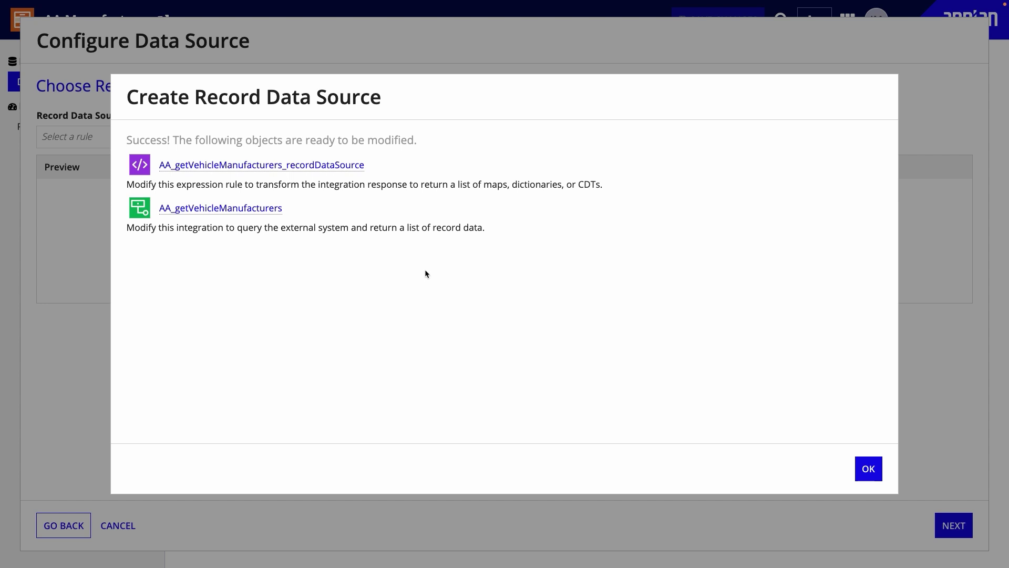
left_click(261, 208)
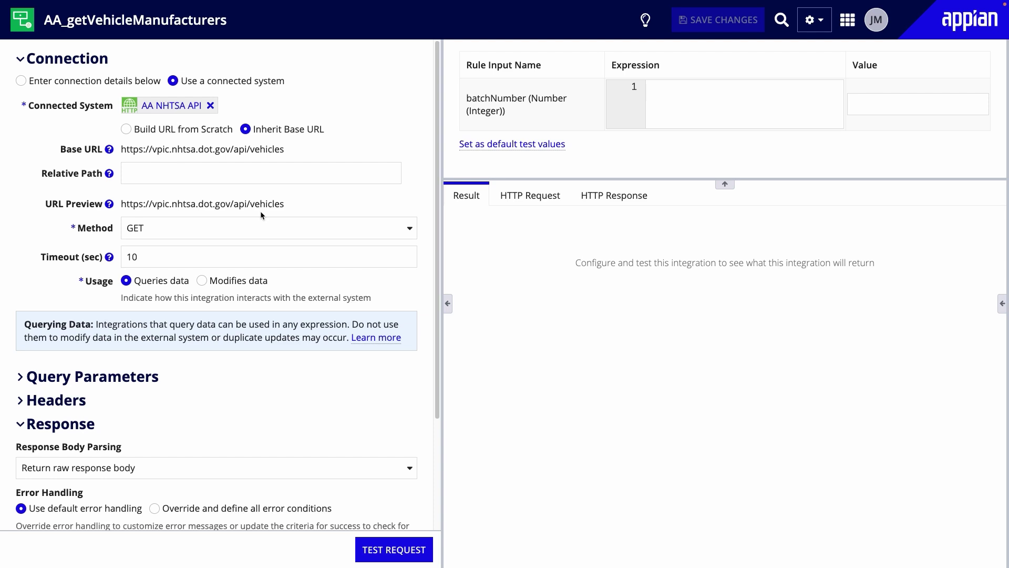
type("/GetAllManufacturers")
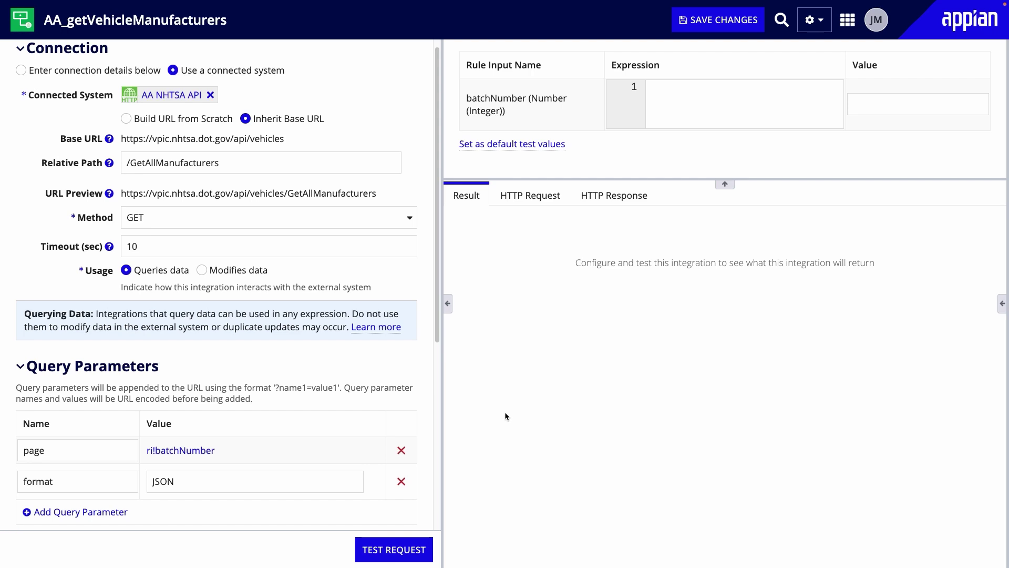
- Test the /GetAllManufacturers request and convert its JSON response to an Appian value
left_click(426, 544)
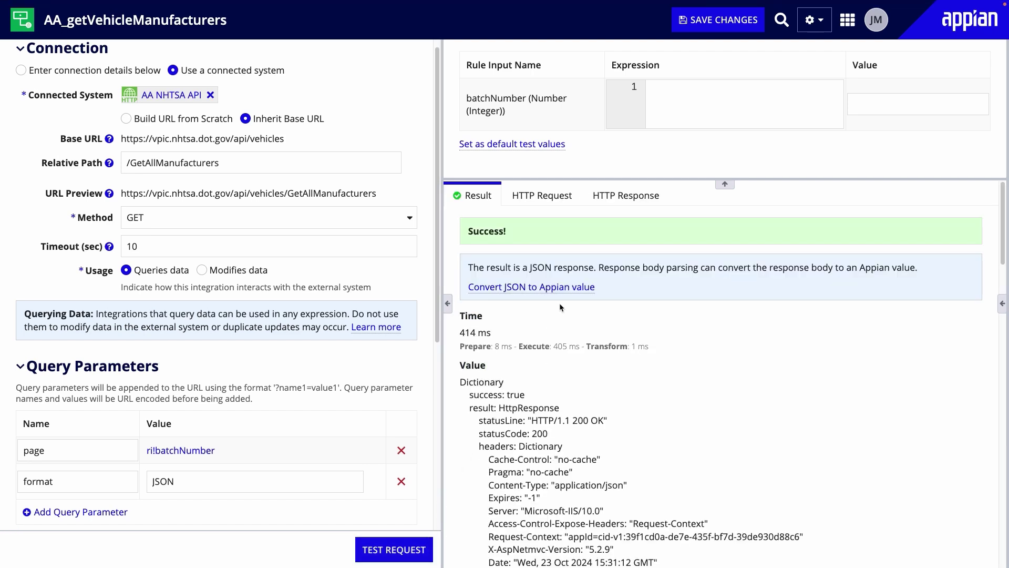
left_click(565, 289)
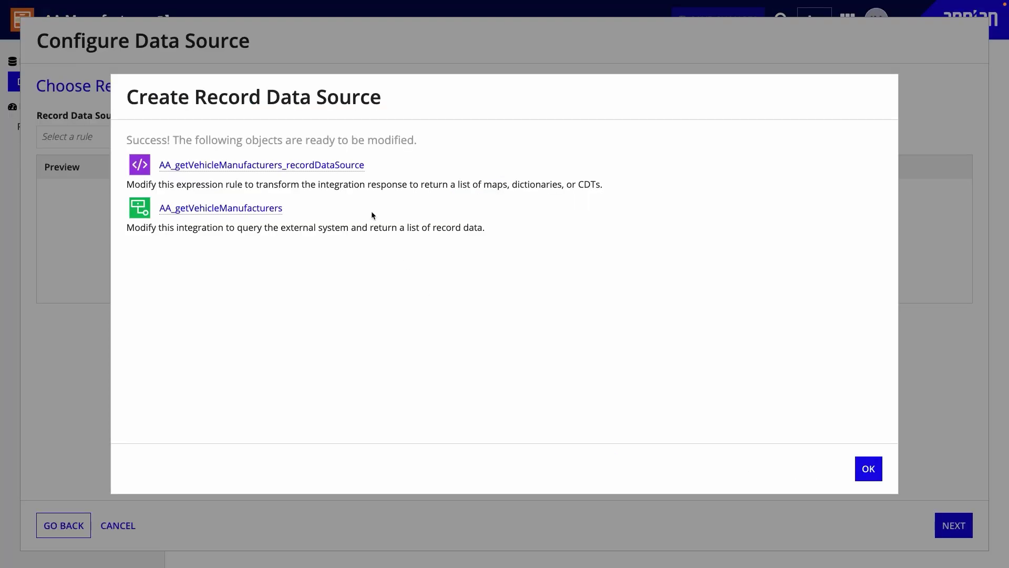
- Change the rule to index the body's "Results", confirming it returns 100 manufacturers
left_click(343, 168)
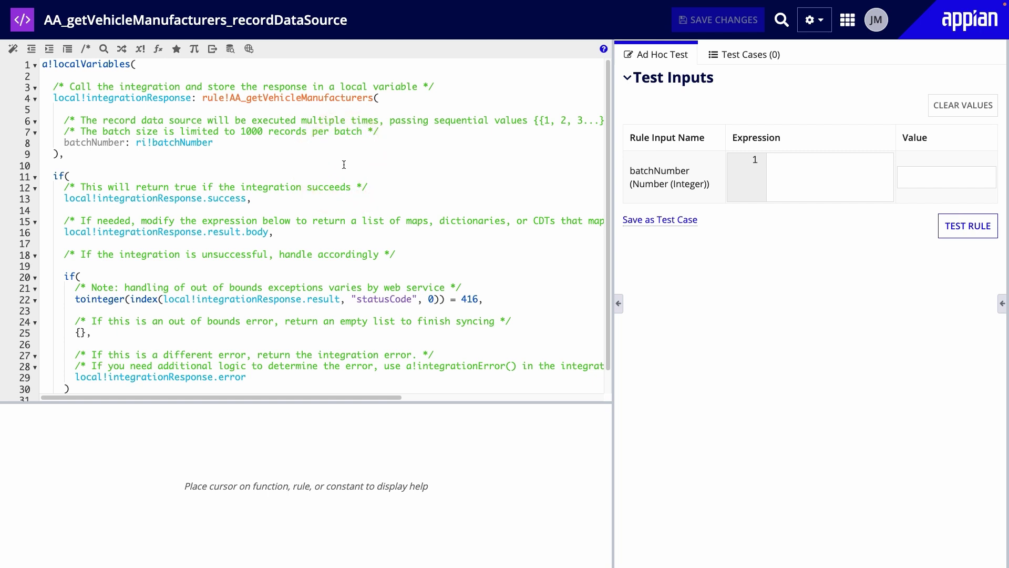
left_click(956, 228)
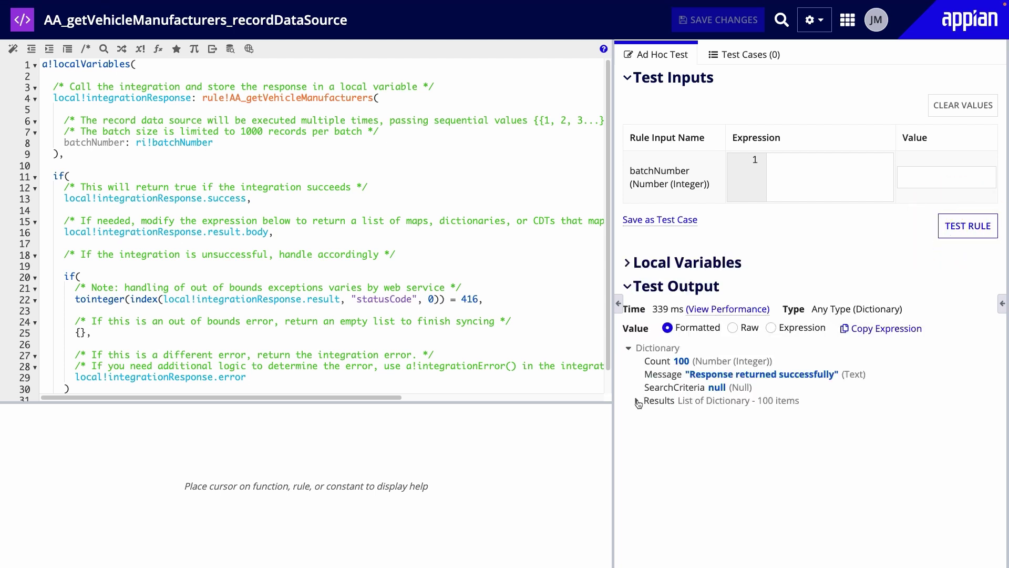
left_click(637, 402)
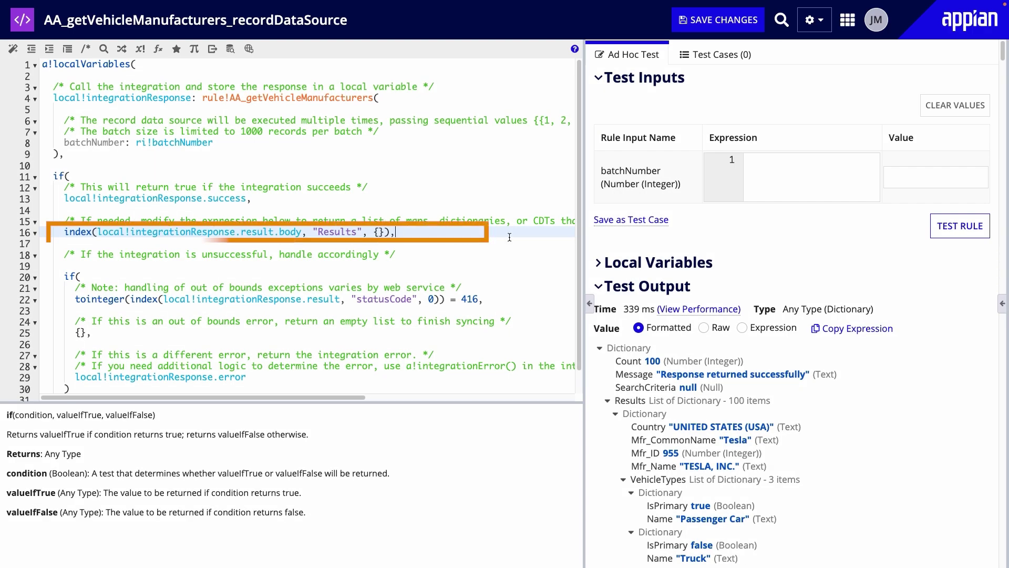
left_click(959, 226)
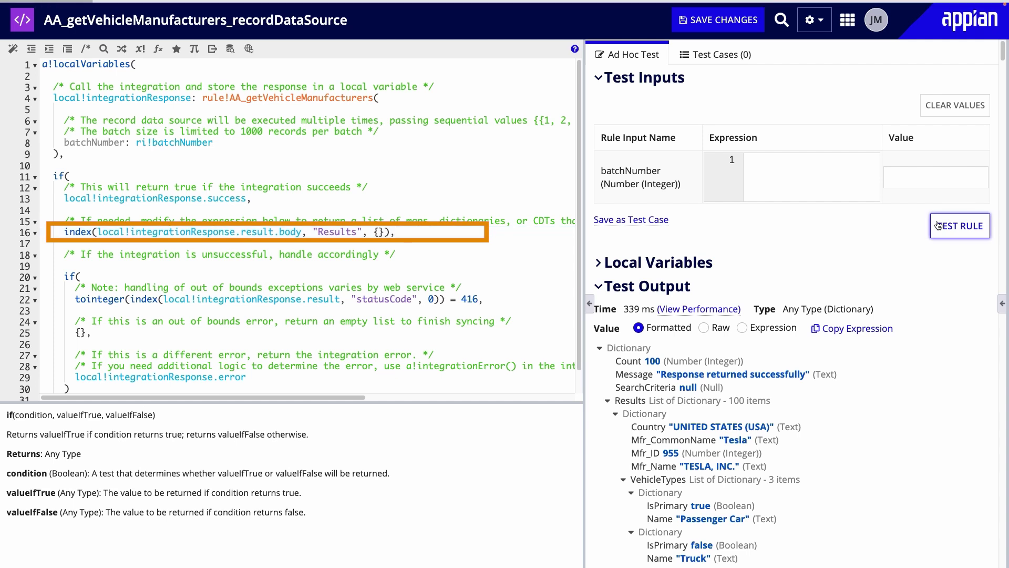
left_click(600, 348)
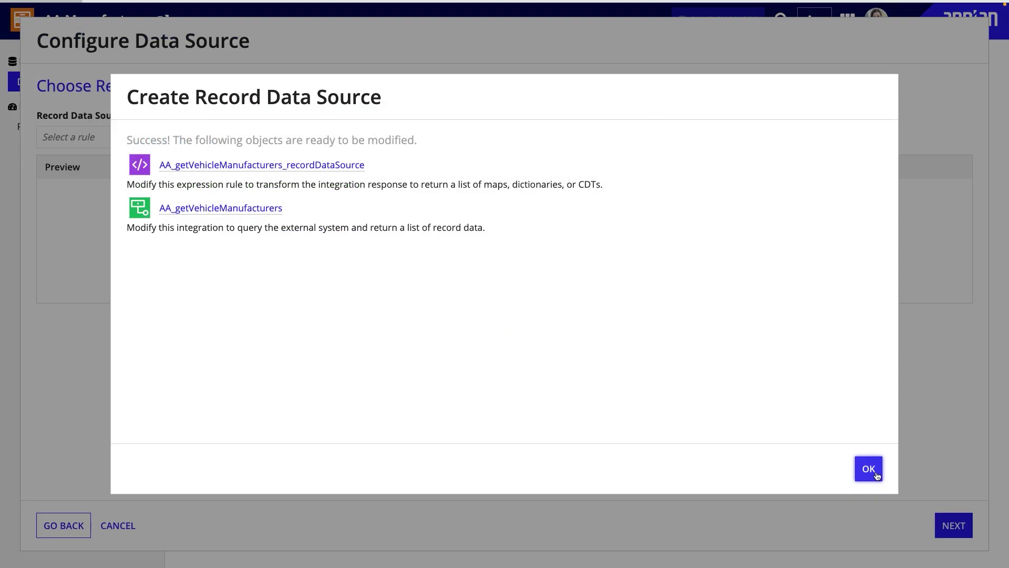
- Set Mfr_ID as primary key and keep fields mfrId, country, mfrCommonName and mfrName
left_click(875, 472)
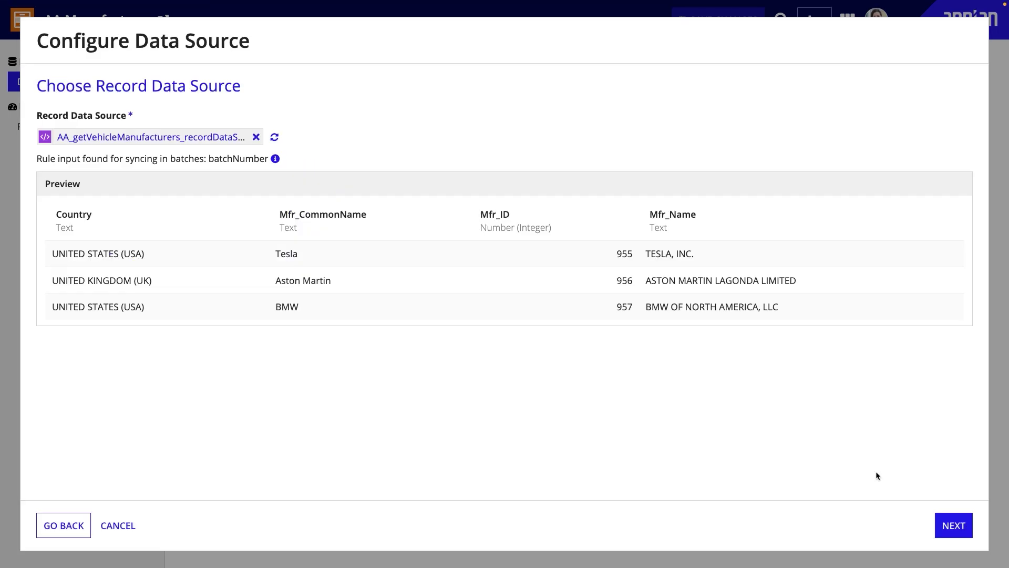
left_click(952, 527)
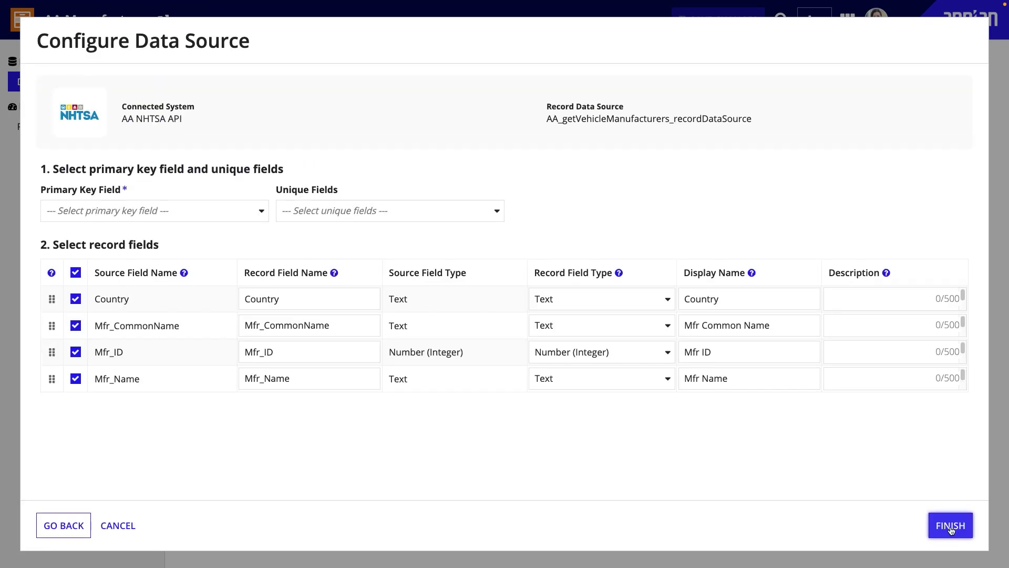
left_click(251, 211)
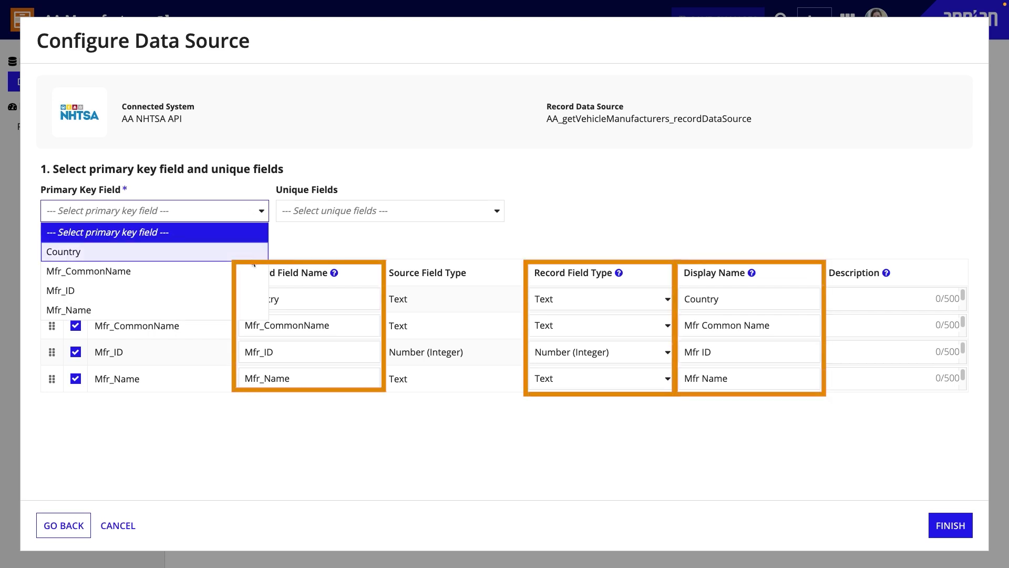
left_click(250, 283)
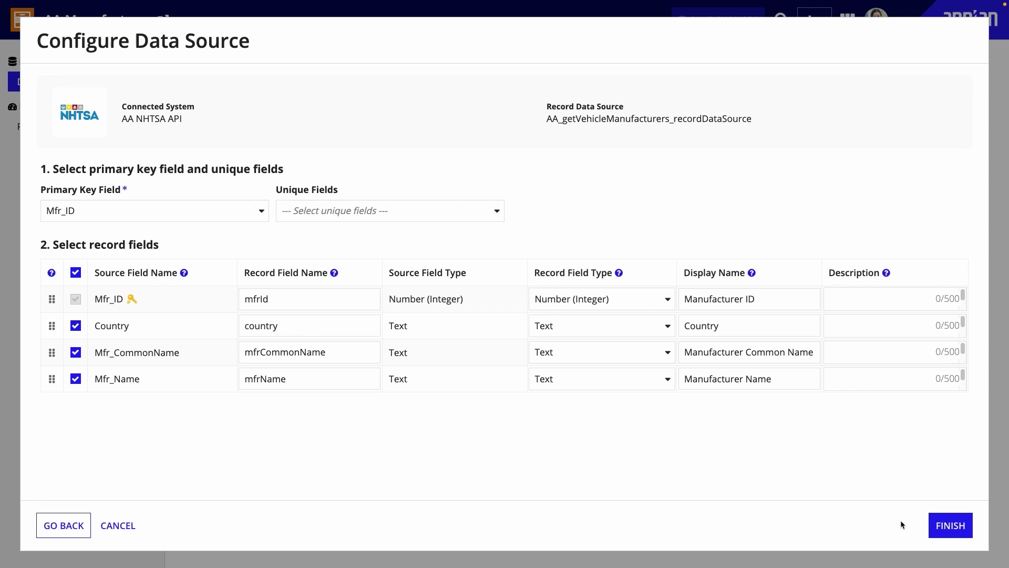
left_click(935, 524)
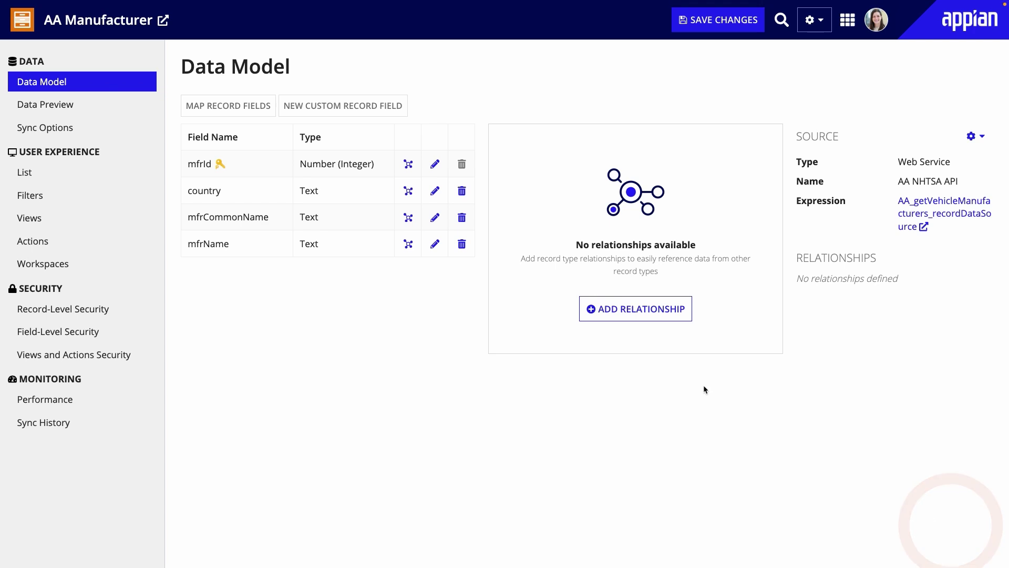